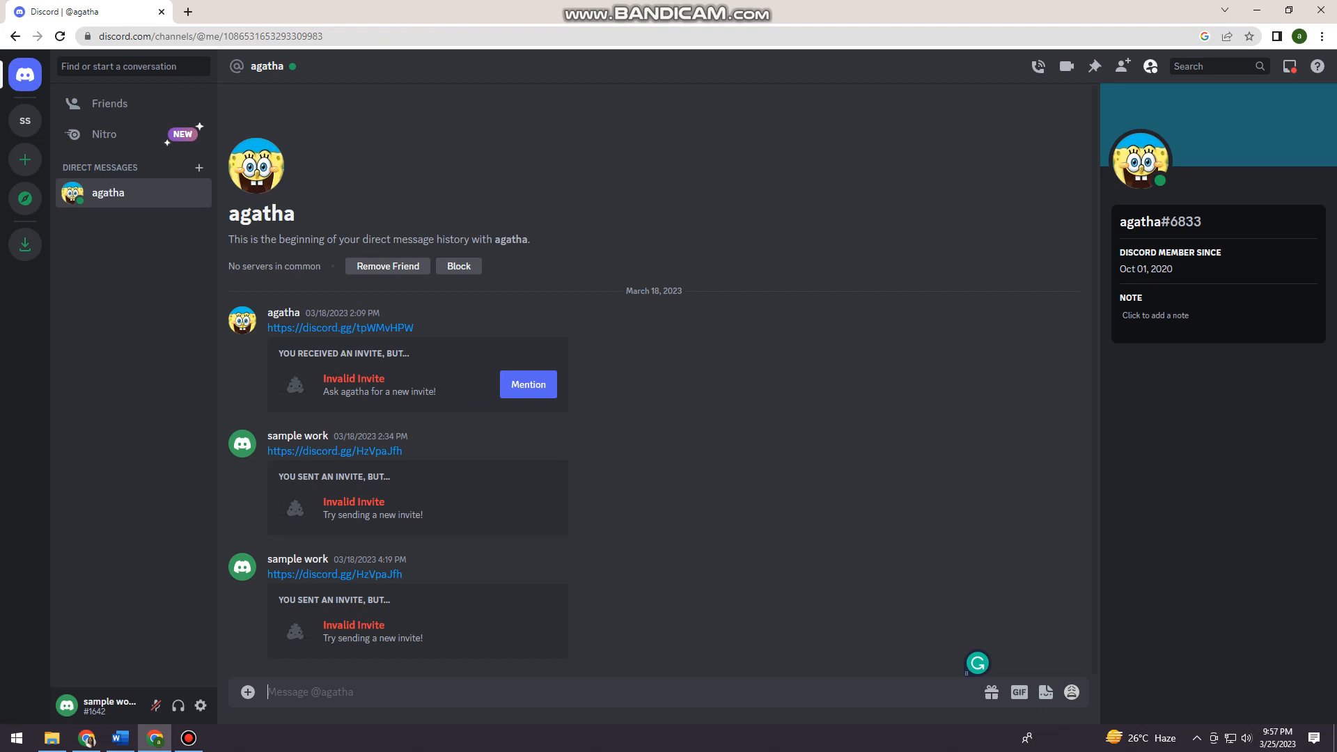
Start uploading a file from the computer into the DM with agatha.
{"action": "left_click", "coordinate": [248, 692]}
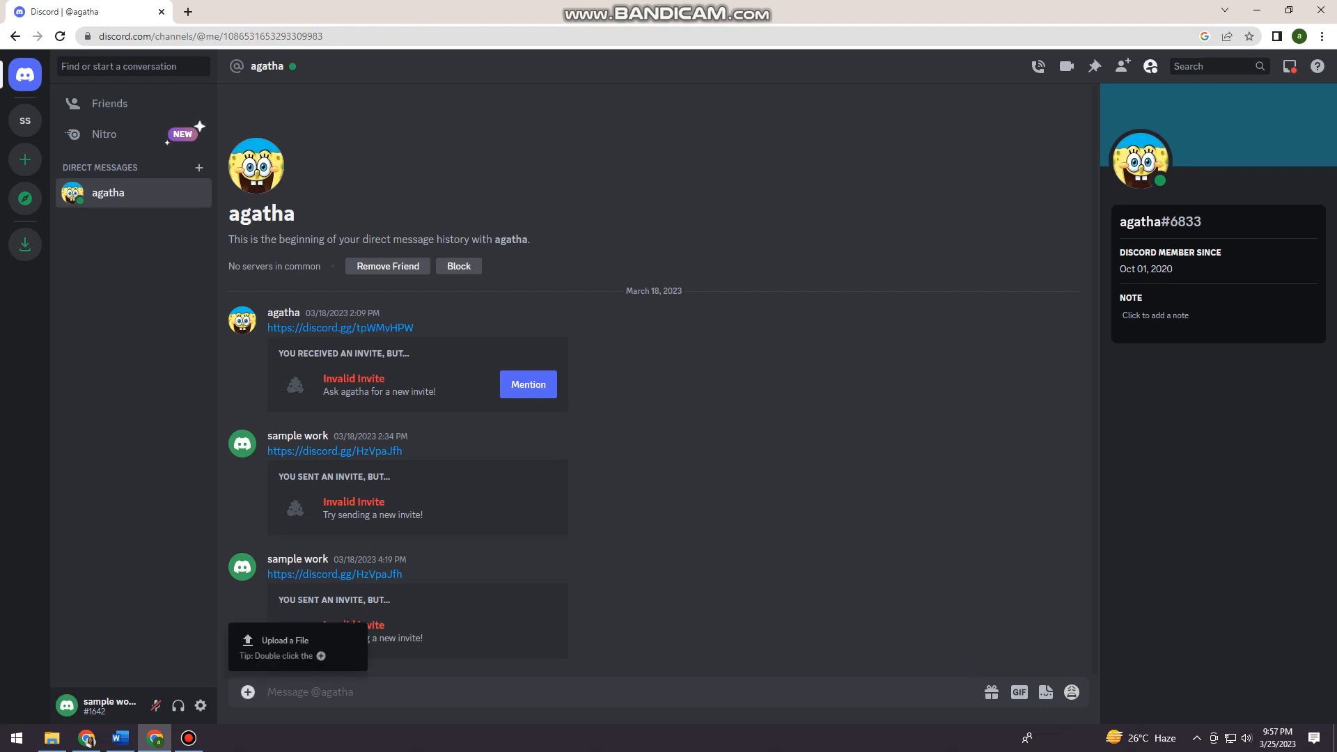
{"action": "left_click", "coordinate": [284, 640]}
{"action": "scroll", "coordinate": [254, 189], "scroll_direction": "down", "scroll_amount": 3}
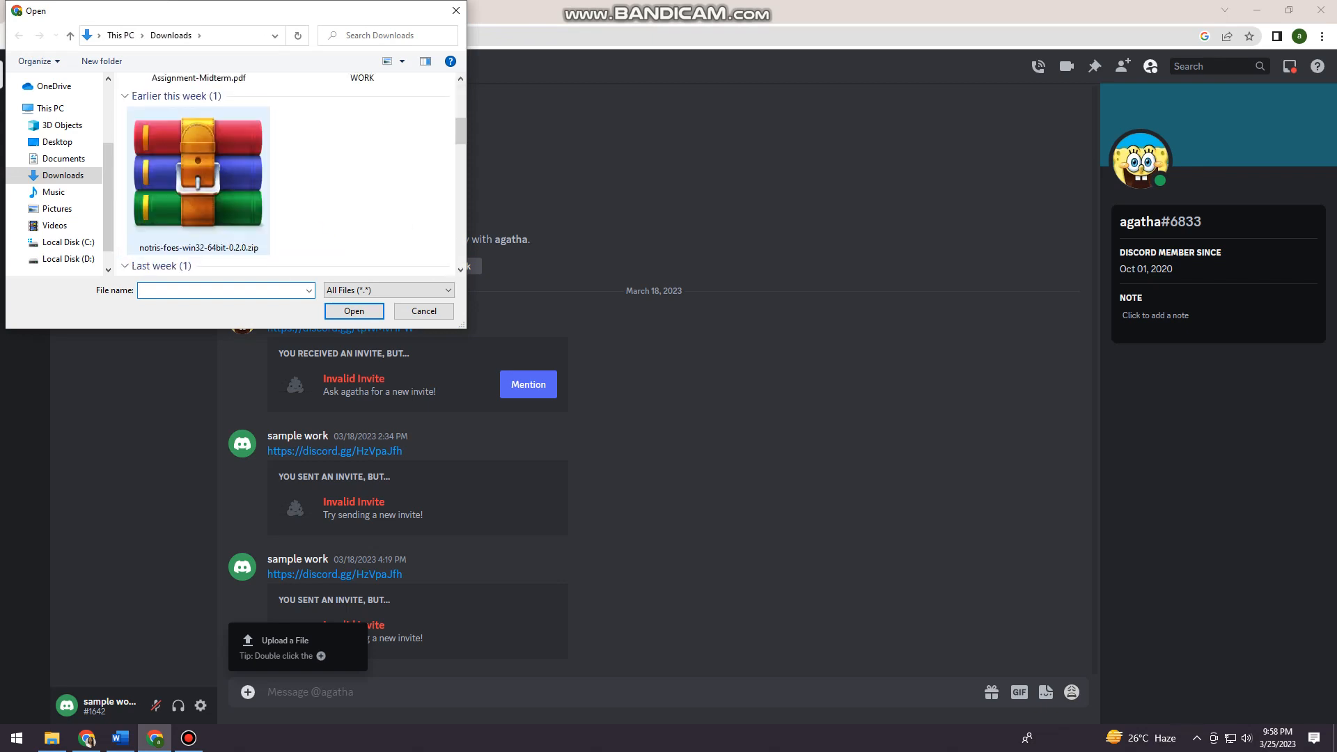
{"action": "scroll", "coordinate": [253, 209], "scroll_direction": "up", "scroll_amount": 3}
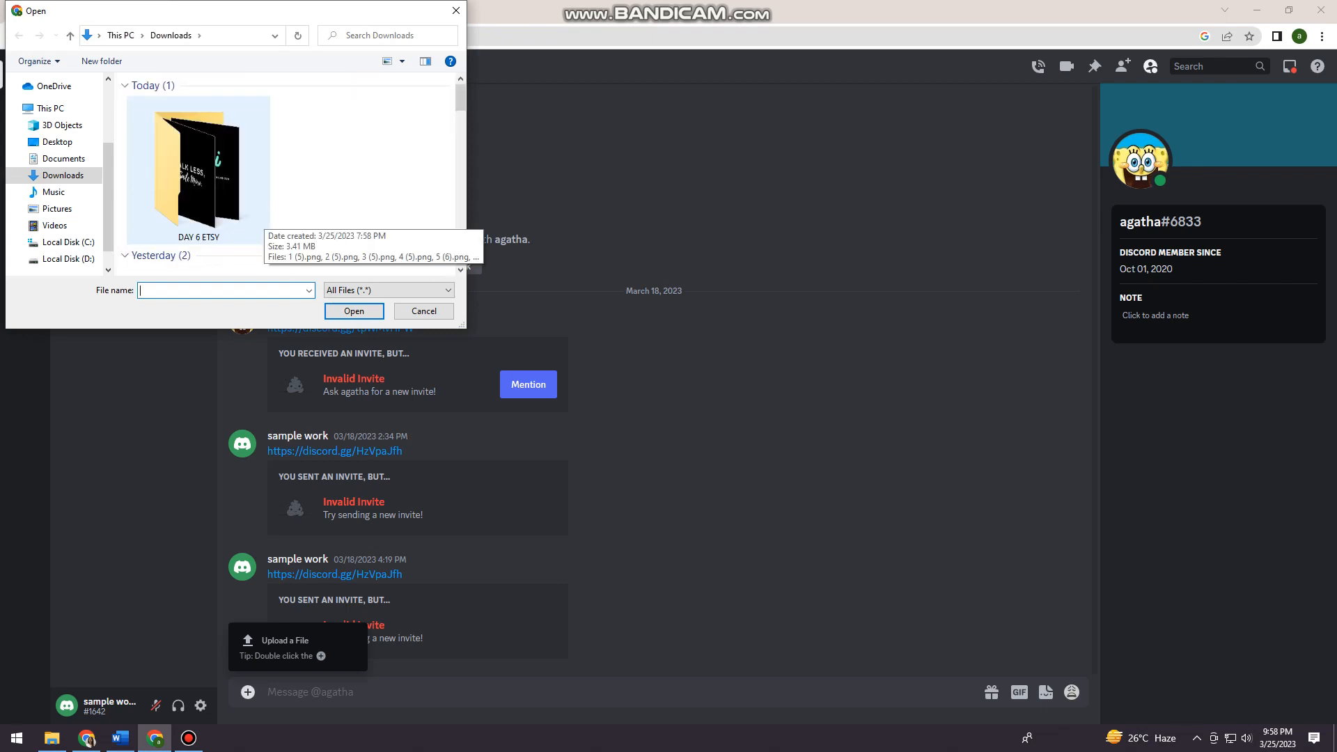
Attach 7 (4).png and 5 (6).png from the DAY 6 ETSY folder to the message.
{"action": "double_click", "coordinate": [198, 168]}
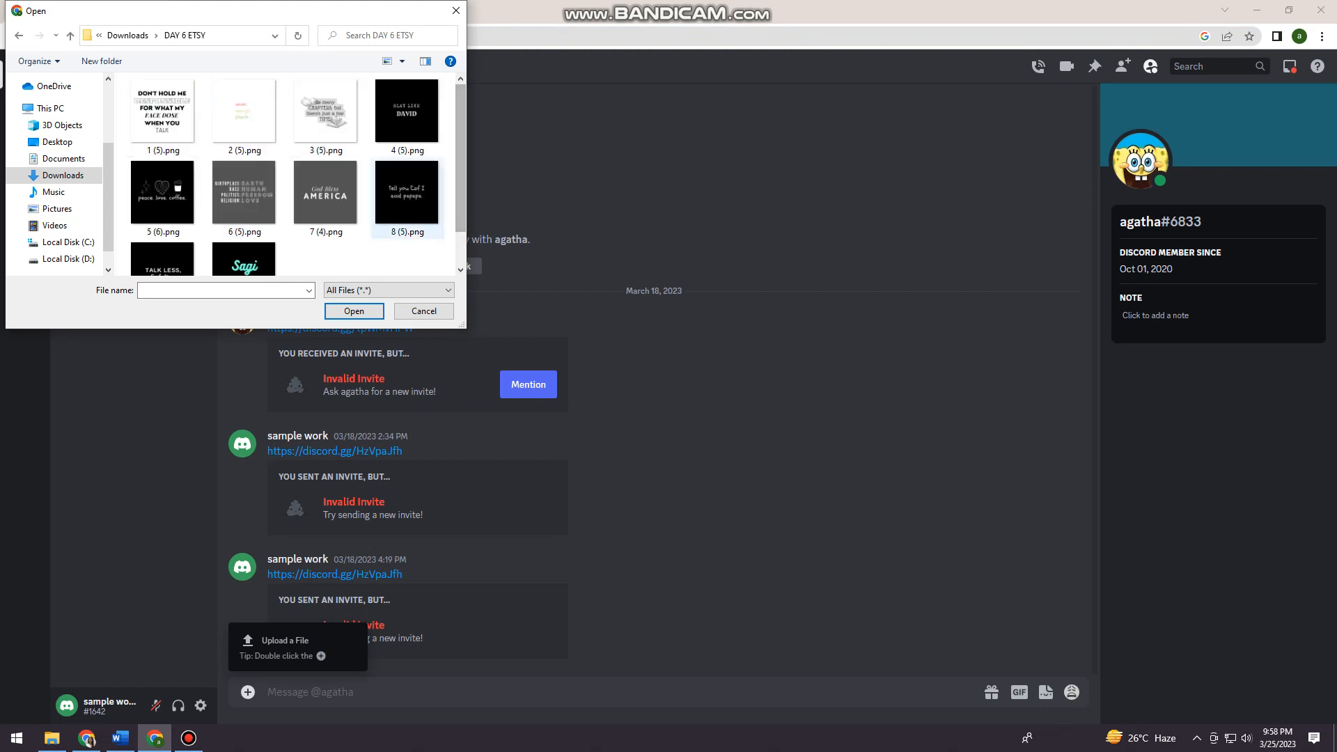
{"action": "double_click", "coordinate": [325, 198]}
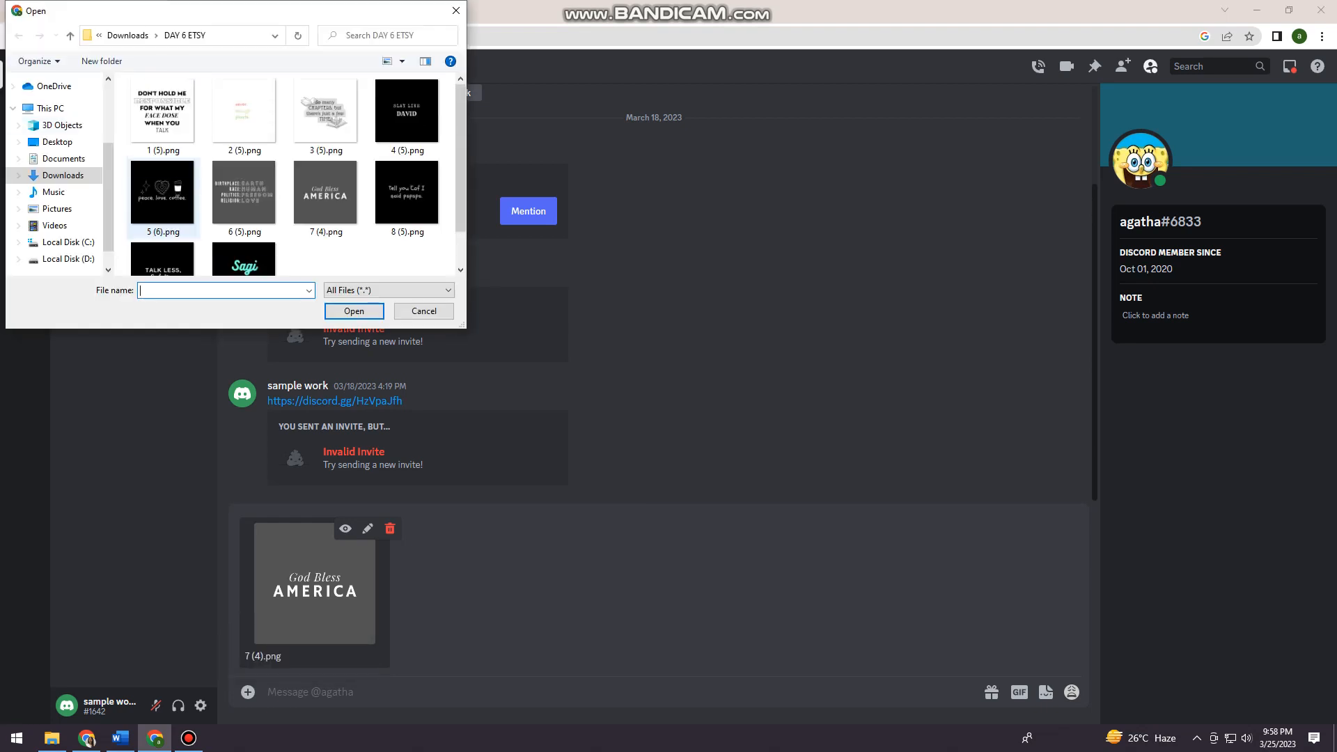
{"action": "double_click", "coordinate": [162, 193]}
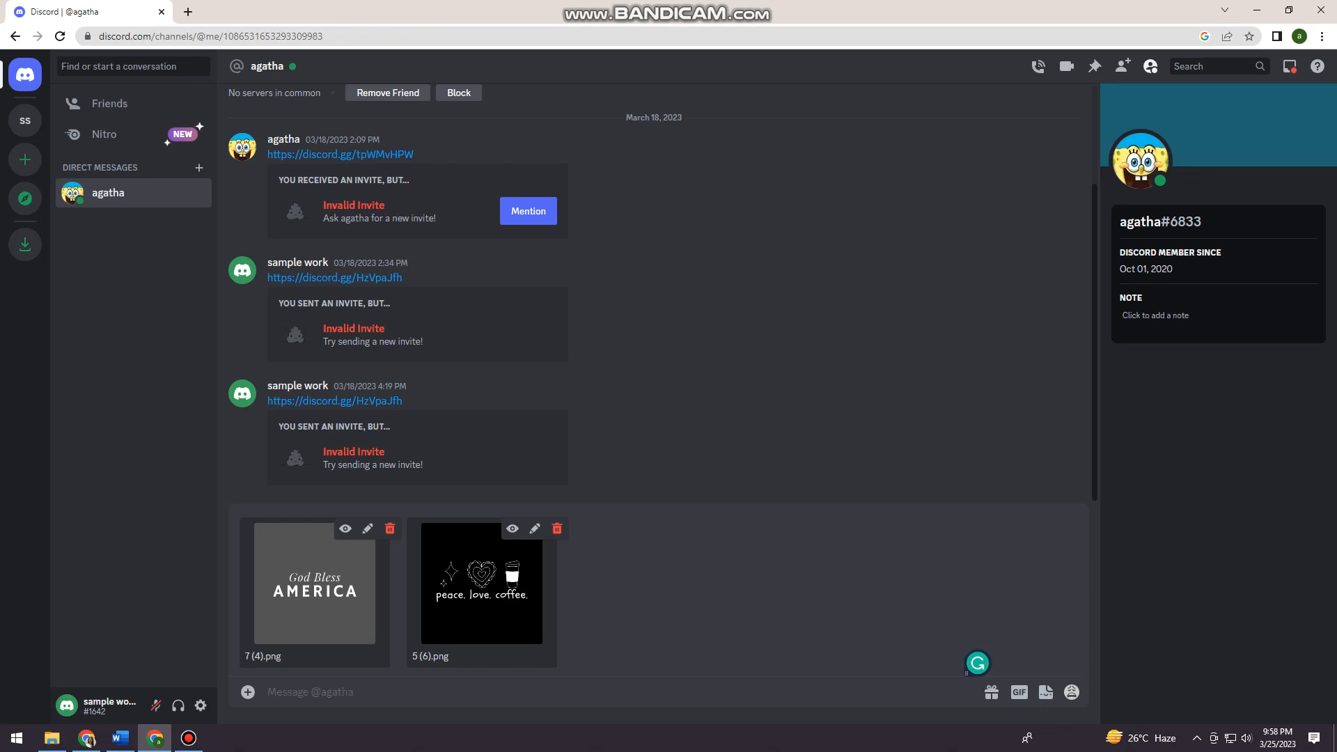
{"action": "type", "text": "Ple"}
{"action": "type", "text": "ase Subs"}
{"action": "type", "text": "cribe"}
Send agatha both pictures with the caption 'Please Subscribe'.
{"action": "key", "text": "Return"}
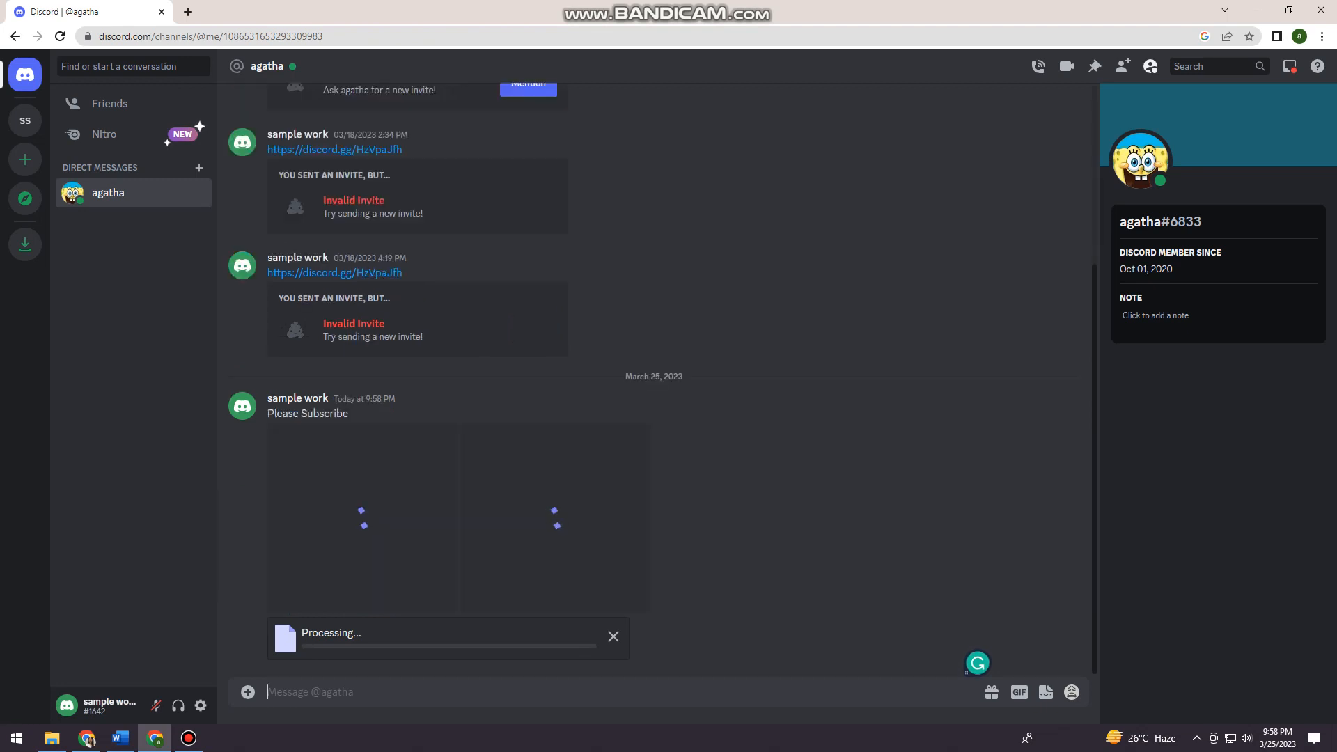